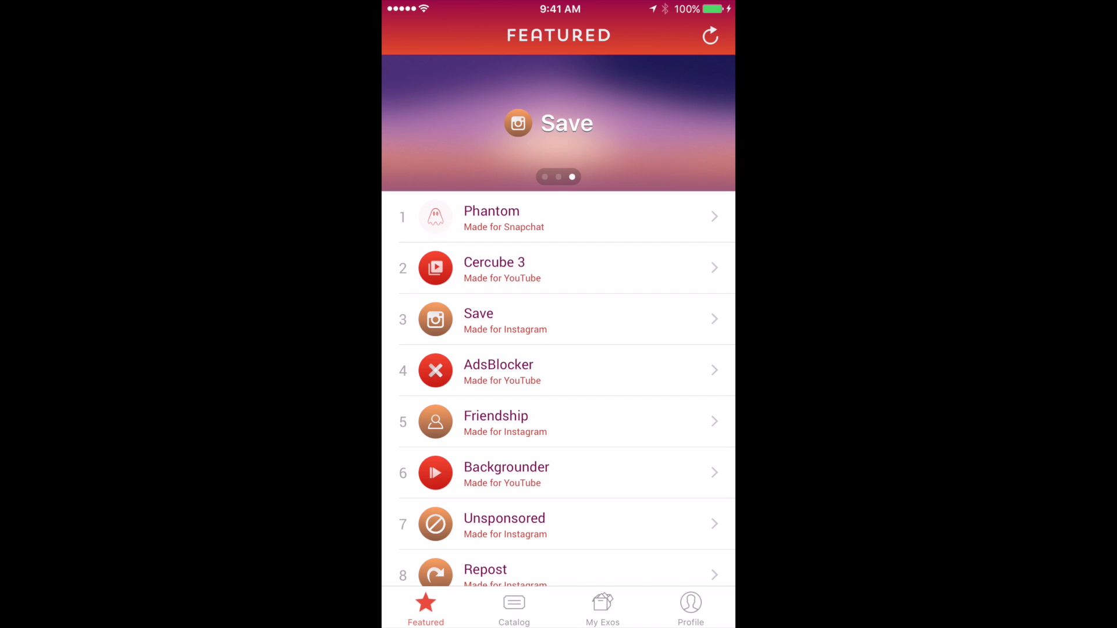
View the Cercube 3 extension details in Extensify, then go to the home screen.
left_click(558, 268)
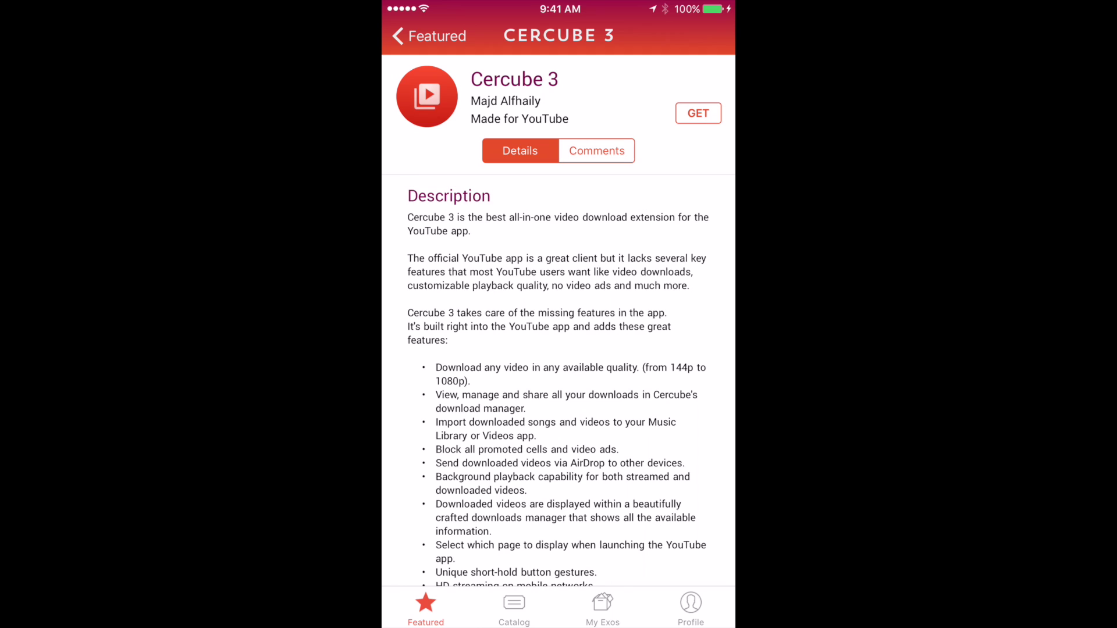
key("super")
Swipe over to the home screen page holding the YouTube+ app.
left_click_drag(437, 315, 681, 314)
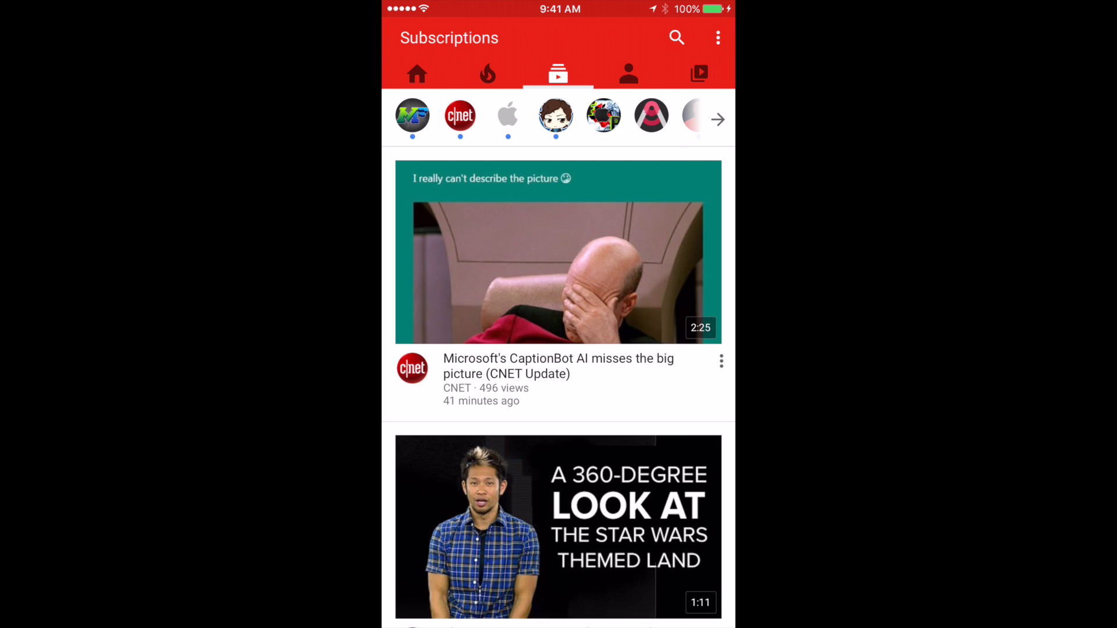
Open the CERCUBE Configuration page from the app's Settings.
left_click(718, 37)
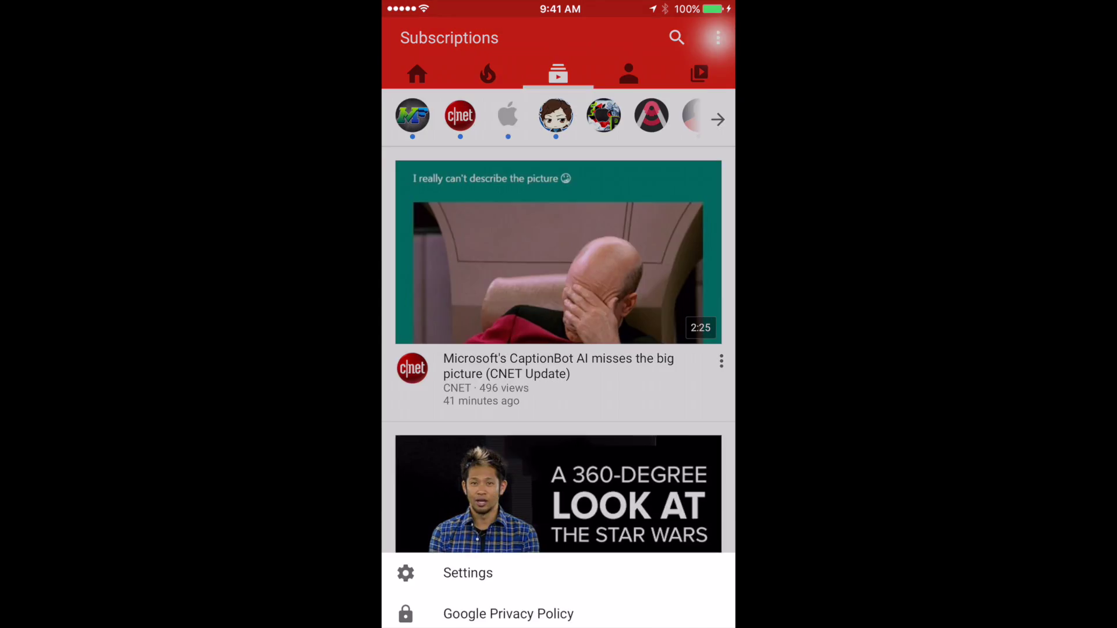
left_click(467, 443)
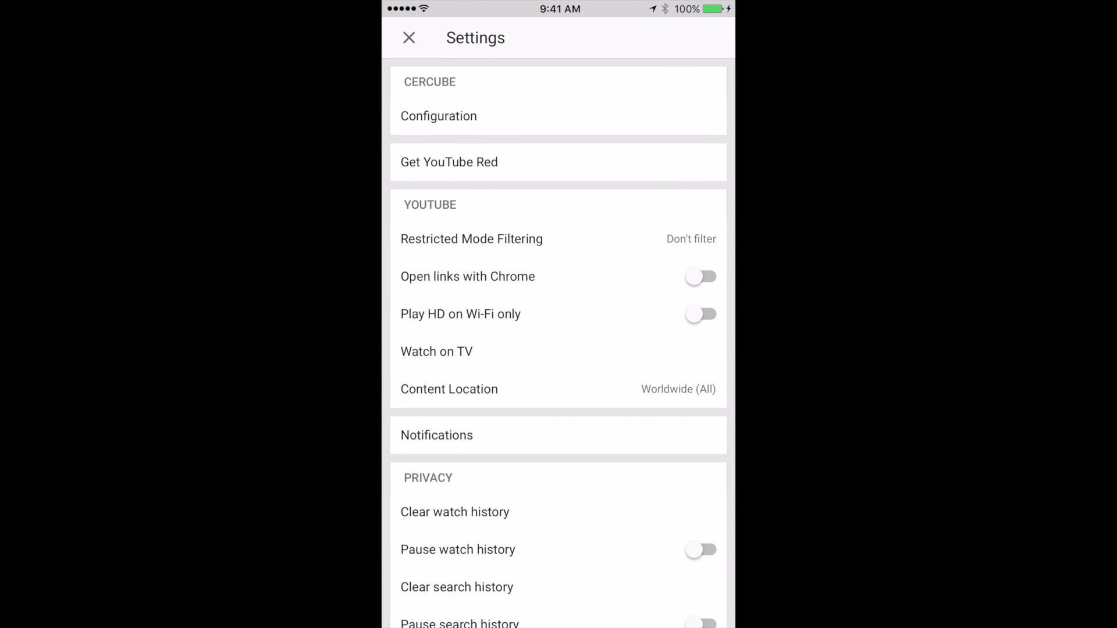
left_click(438, 116)
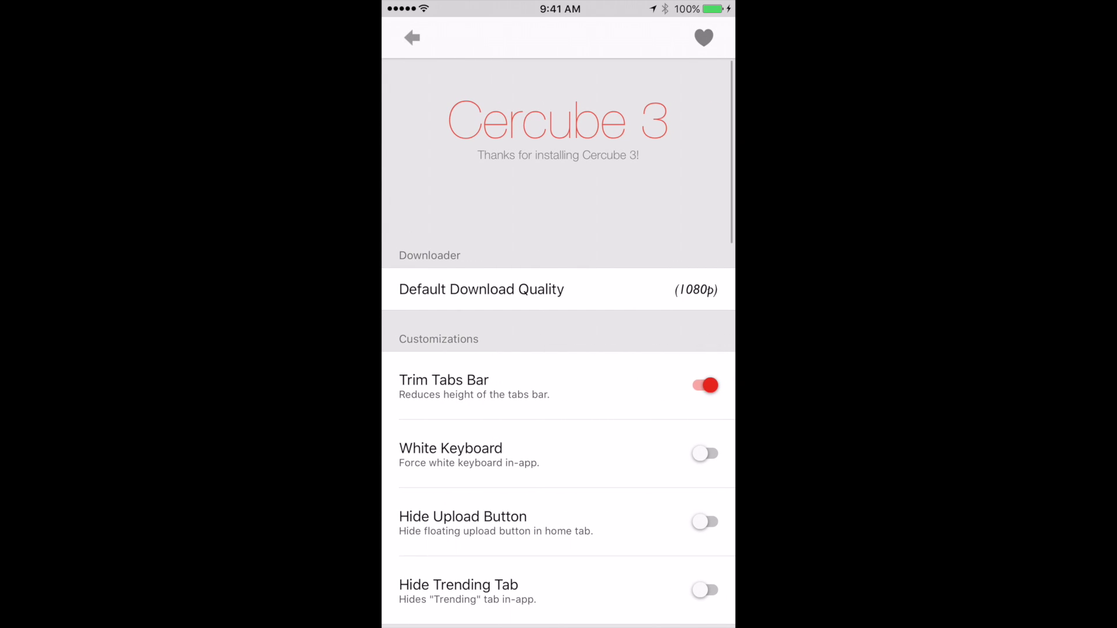
scroll(559, 349, "down", 2)
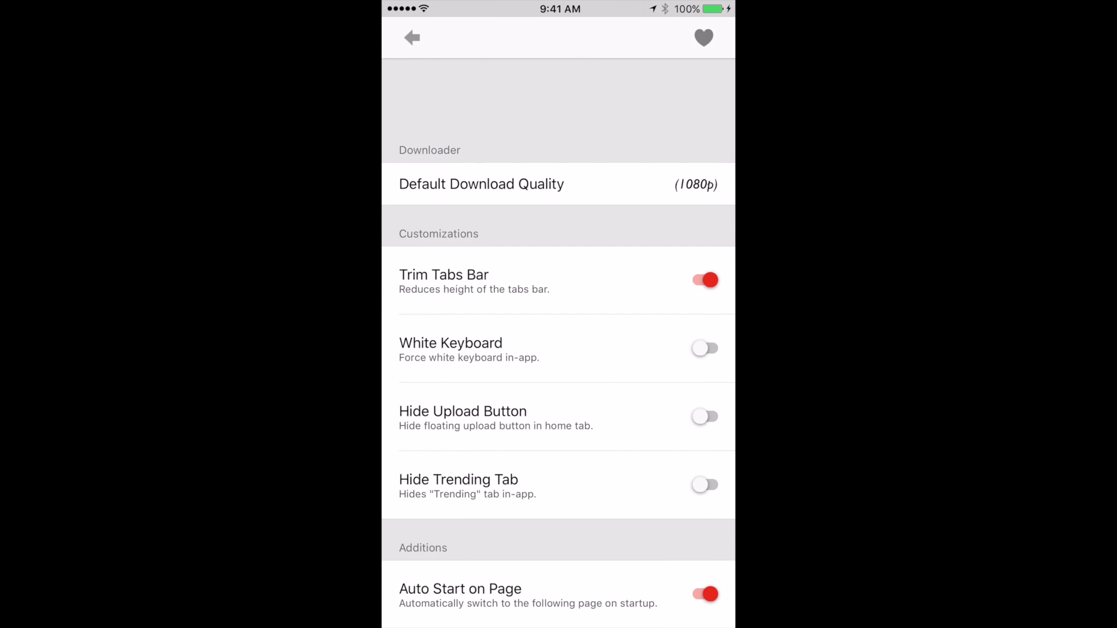
scroll(559, 364, "down", 1)
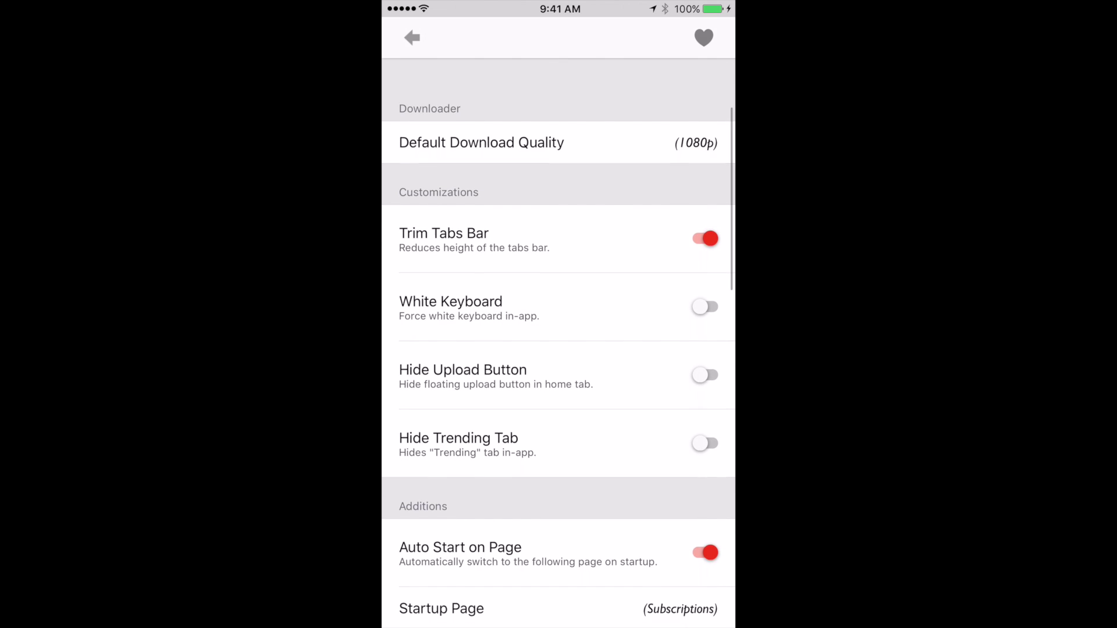
scroll(559, 364, "down", 2)
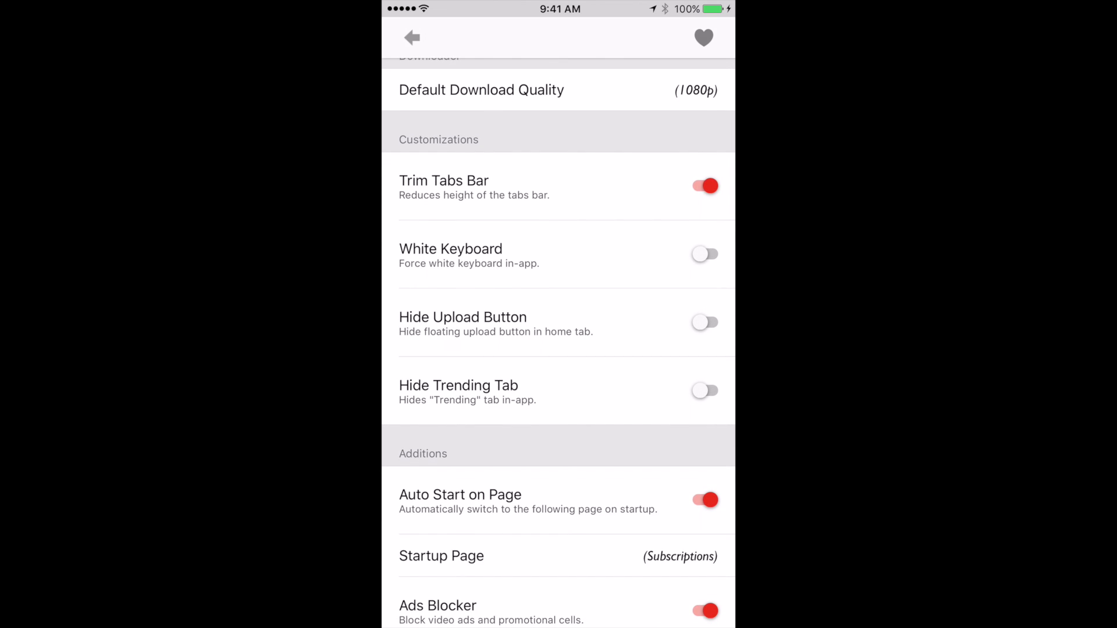
scroll(559, 349, "down", 1)
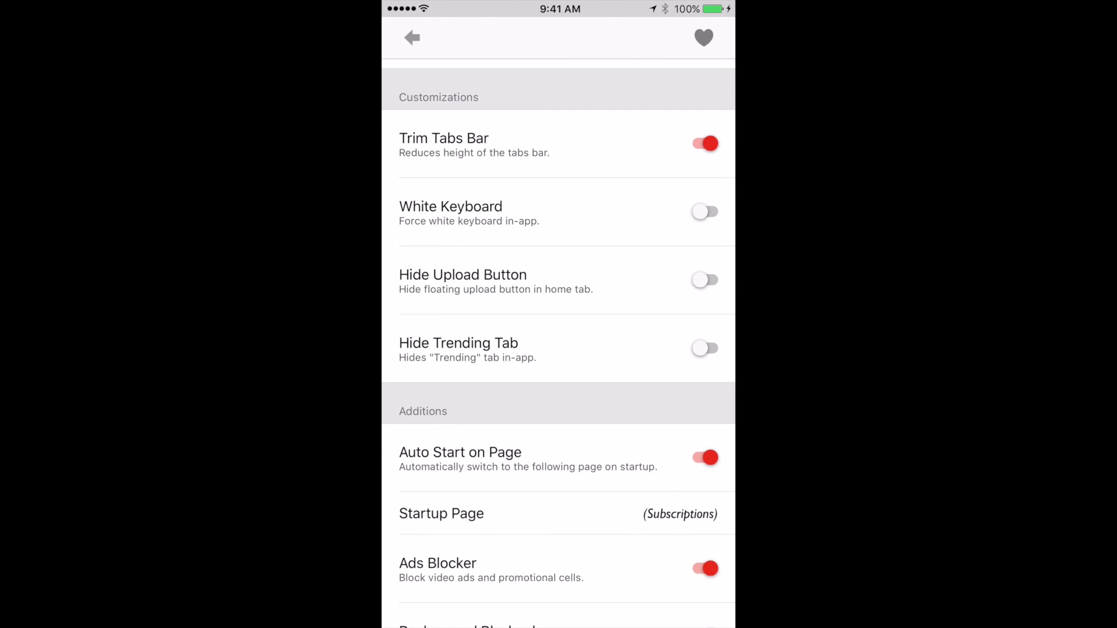
scroll(559, 350, "down", 4)
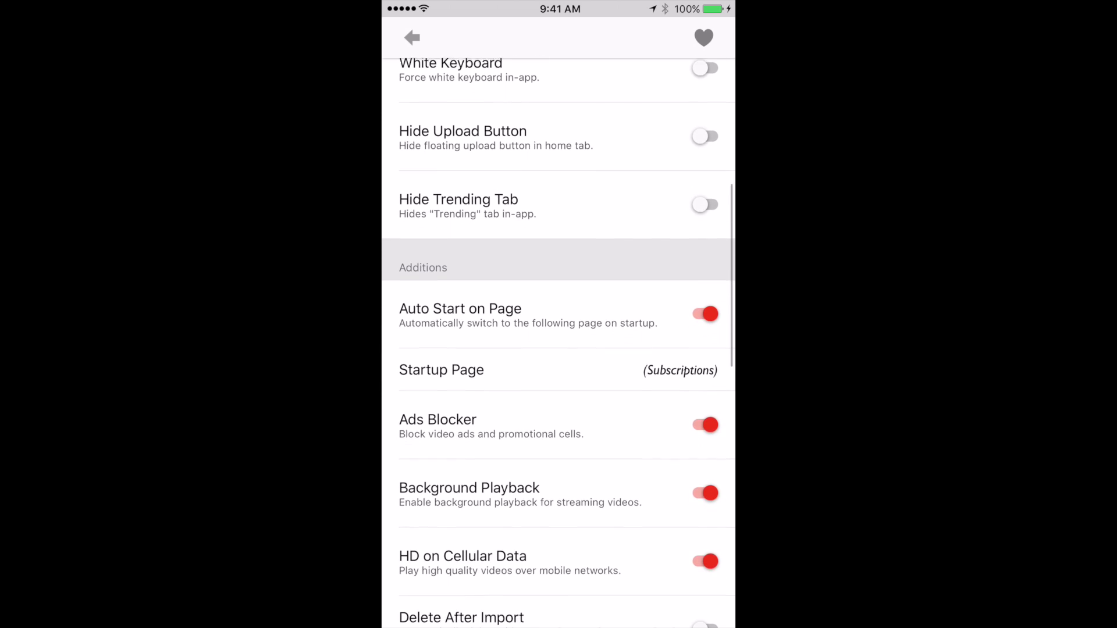
scroll(559, 350, "down", 2)
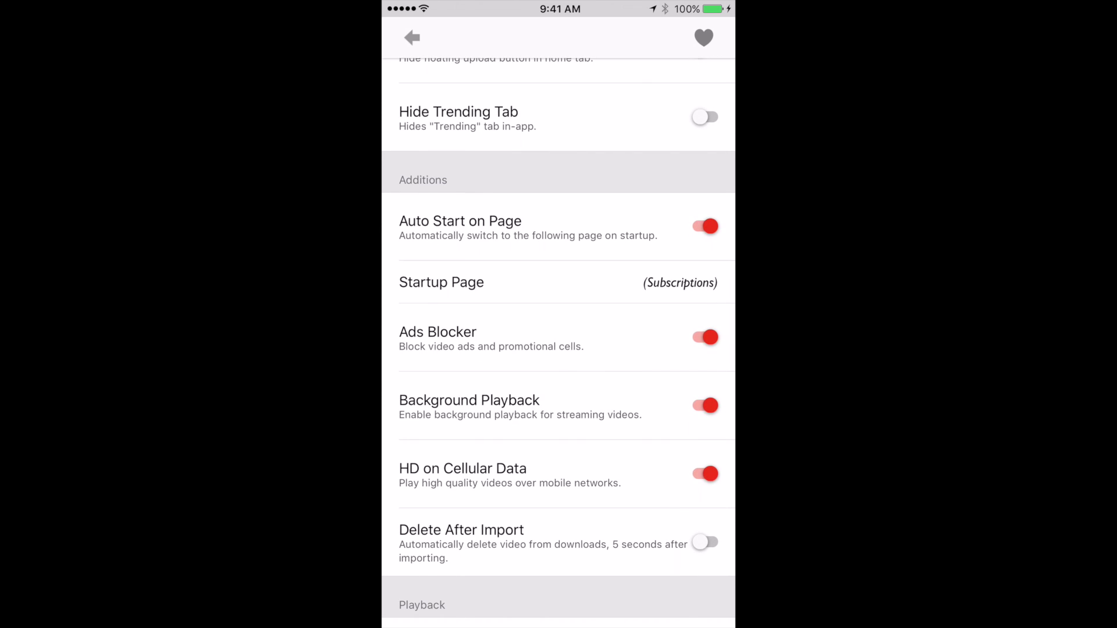
scroll(559, 349, "down", 1)
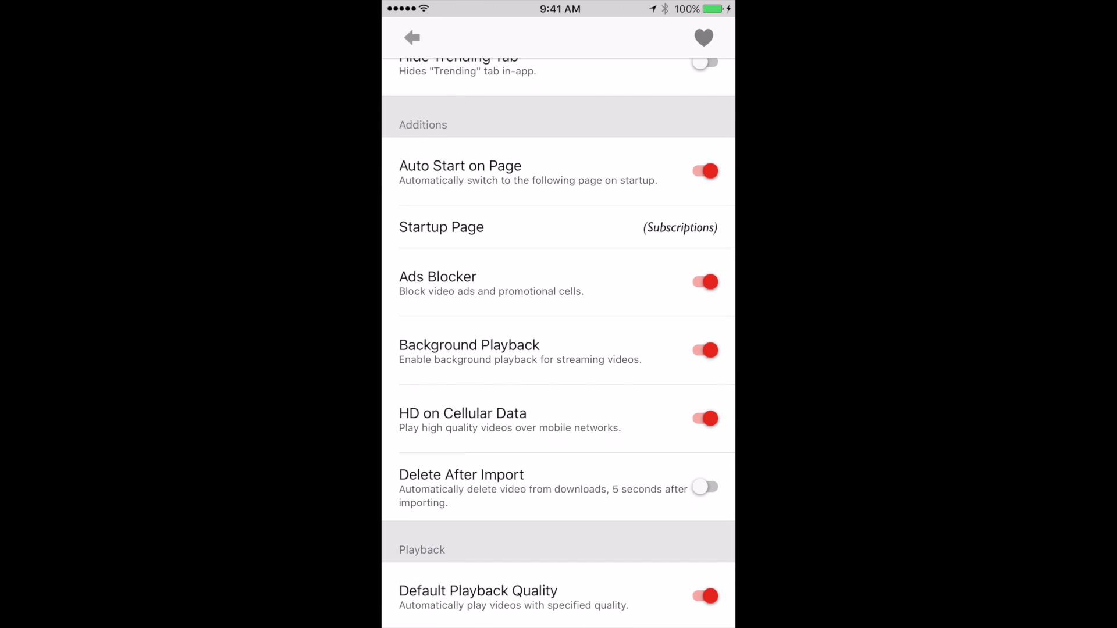
scroll(558, 349, "down", 1)
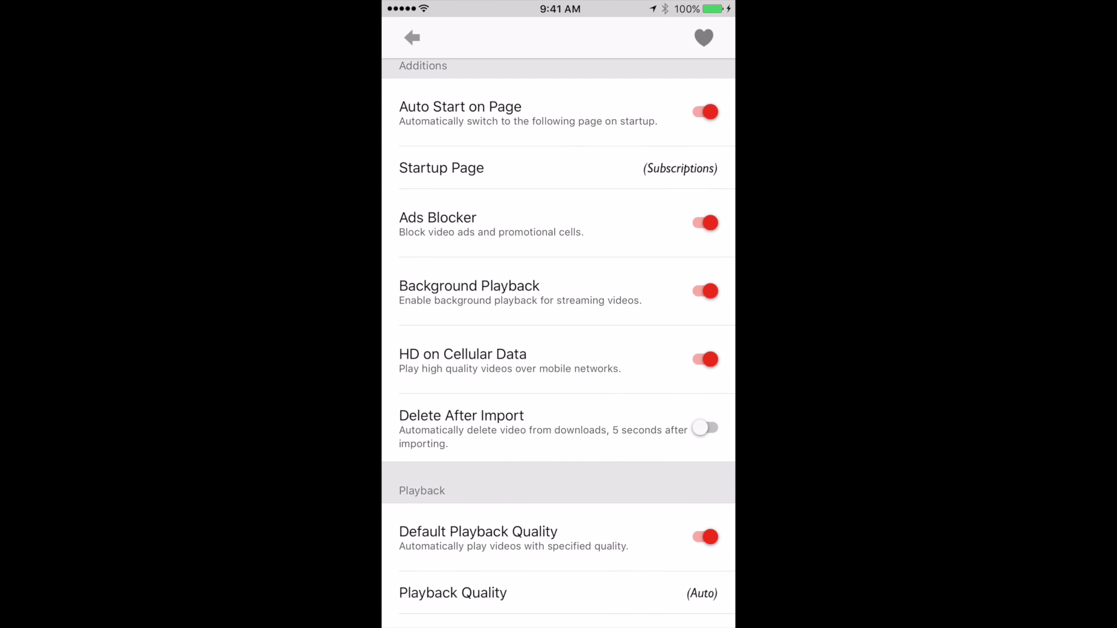
scroll(559, 350, "down", 1)
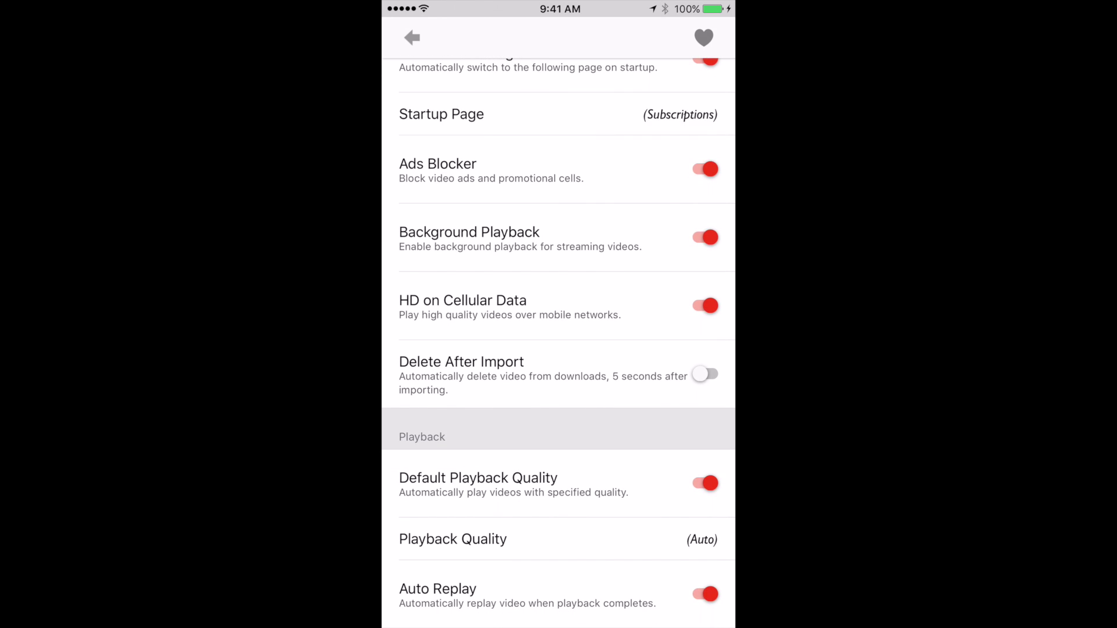
scroll(559, 349, "down", 1)
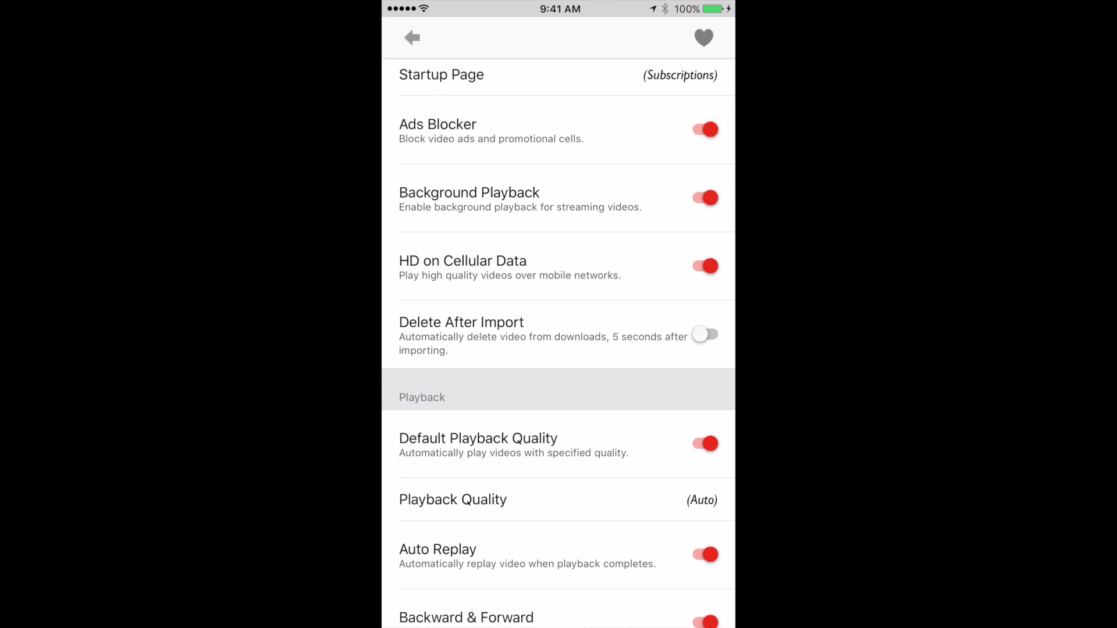
scroll(559, 344, "down", 1)
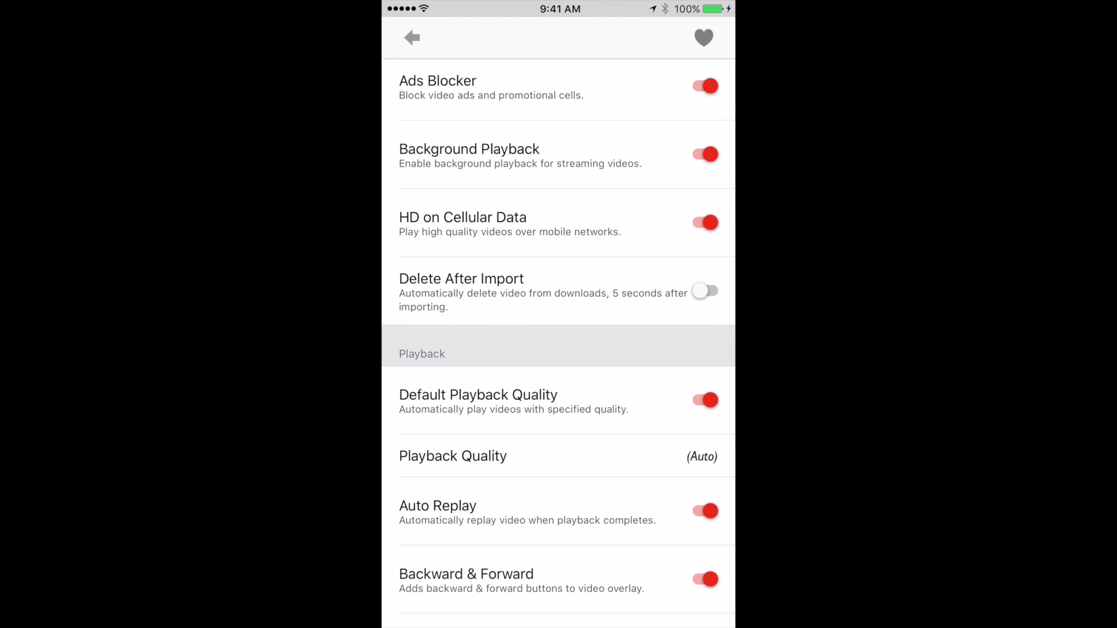
scroll(559, 343, "down", 1)
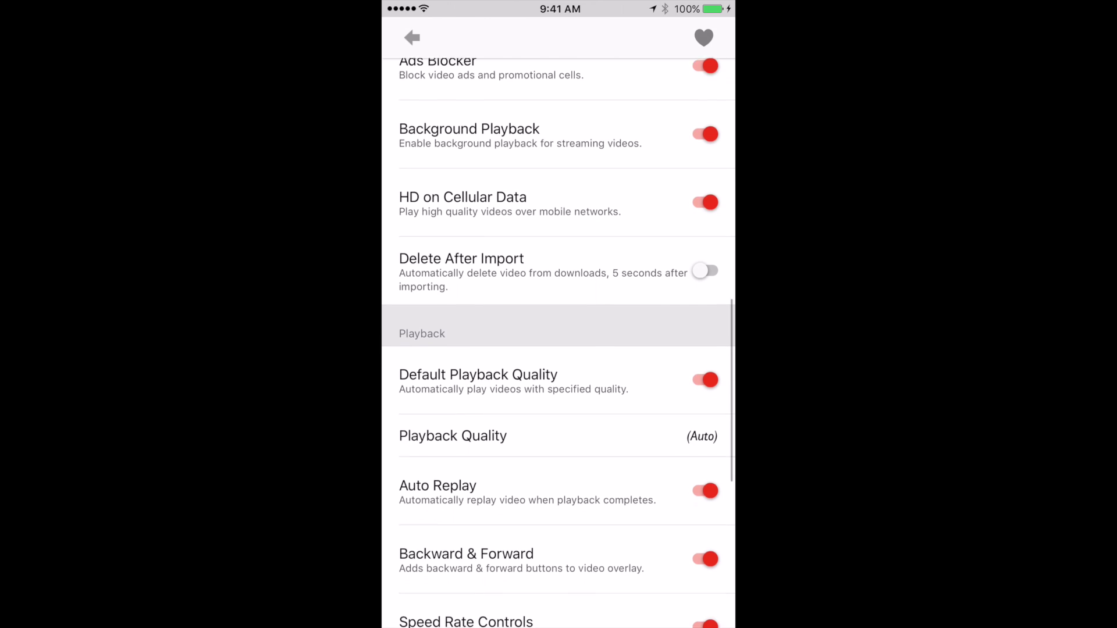
scroll(559, 343, "down", 1)
scroll(559, 343, "down", 1)
scroll(558, 344, "down", 2)
scroll(559, 343, "down", 2)
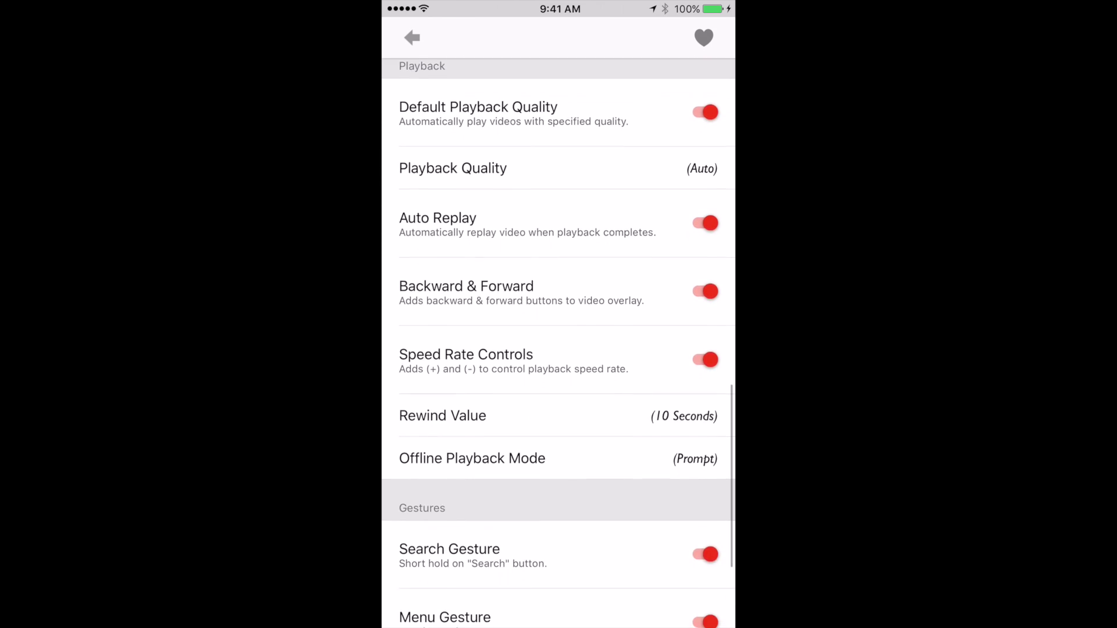
scroll(558, 342, "down", 1)
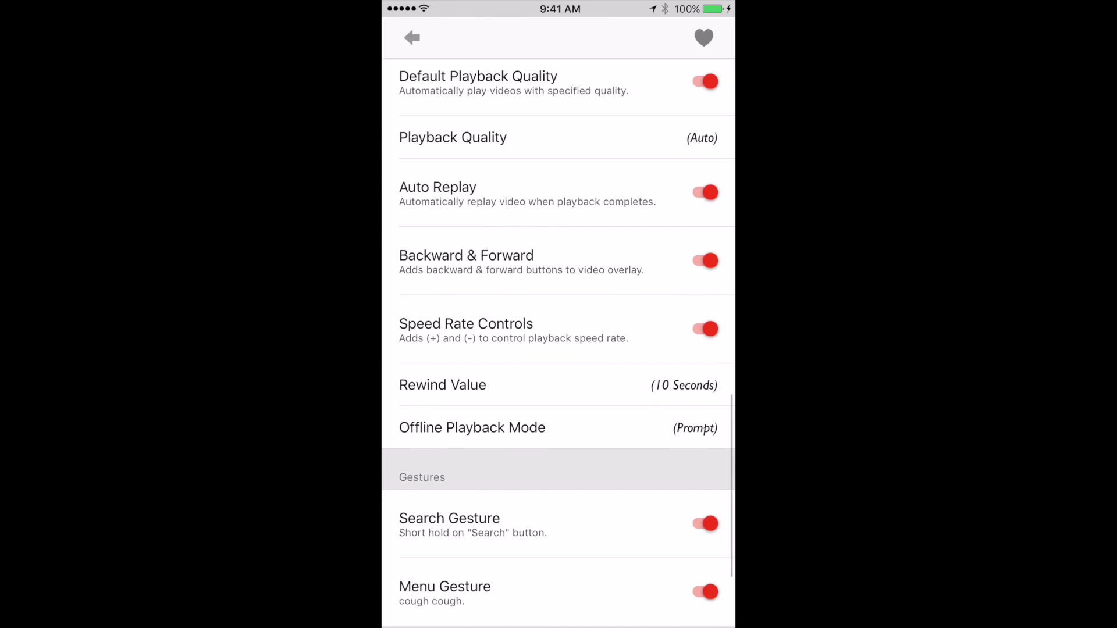
scroll(558, 343, "down", 2)
scroll(559, 343, "down", 1)
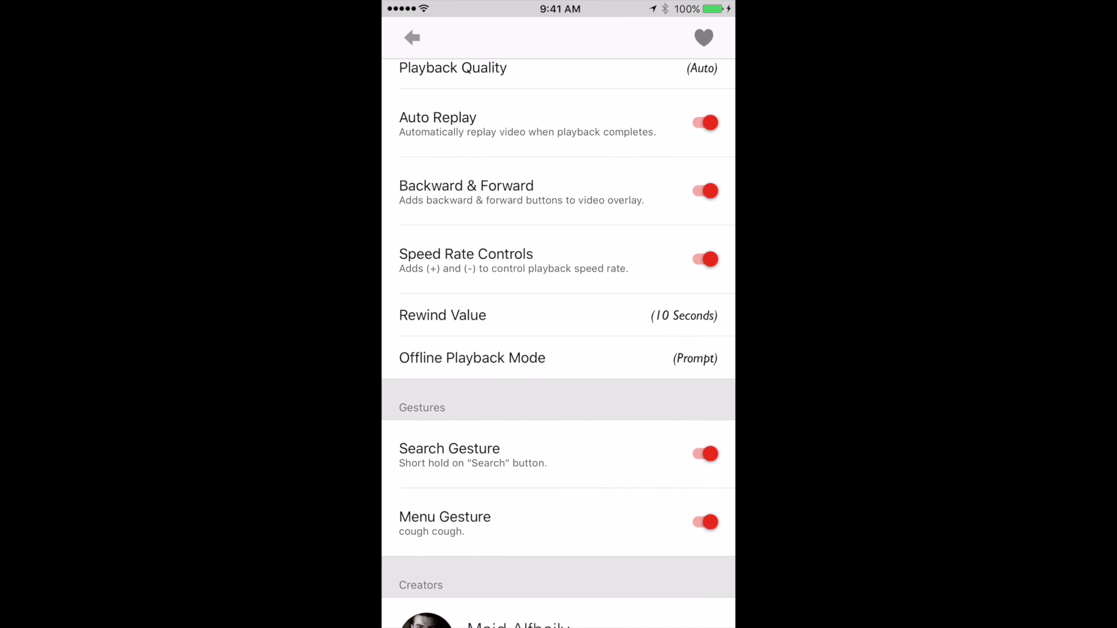
scroll(558, 343, "down", 2)
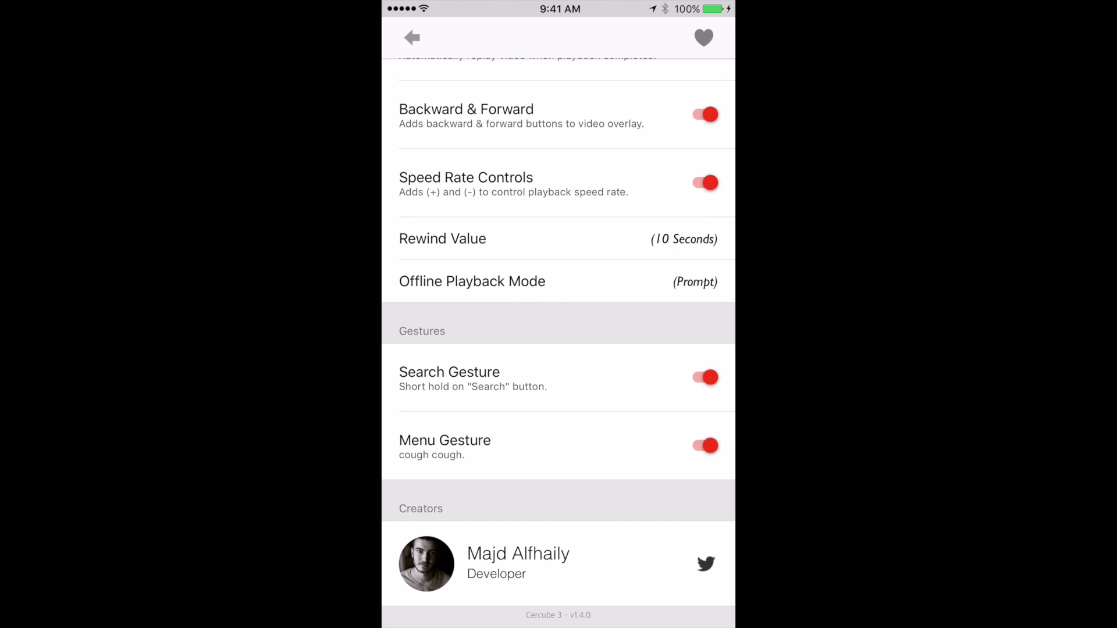
Back out of Cercube settings to the feed and open the subscribed channels list.
left_click(413, 38)
left_click(407, 53)
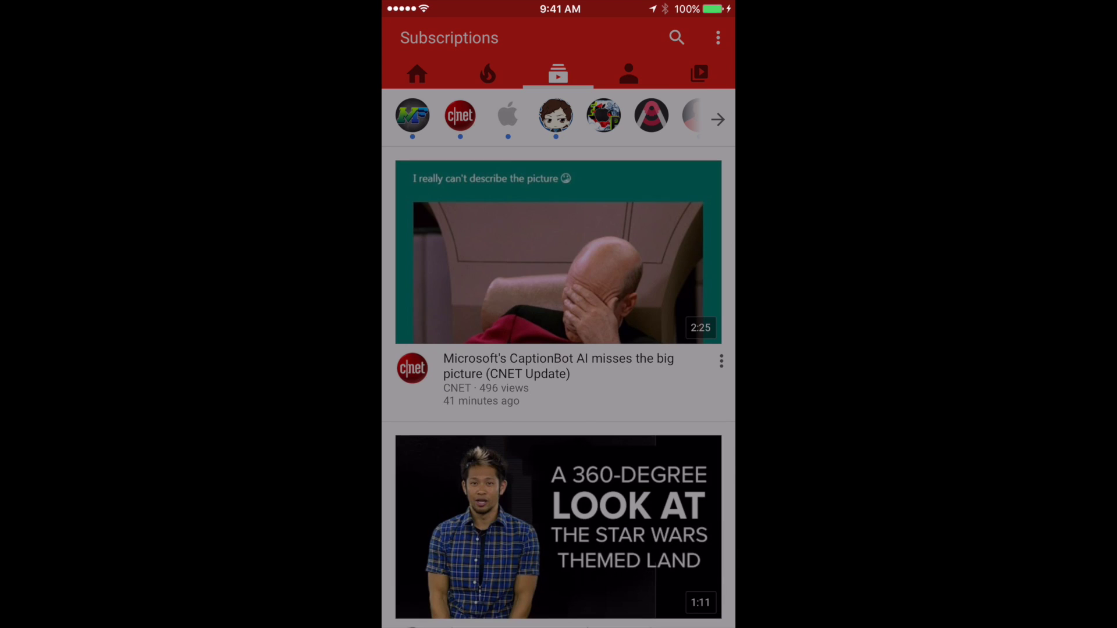
left_click(718, 119)
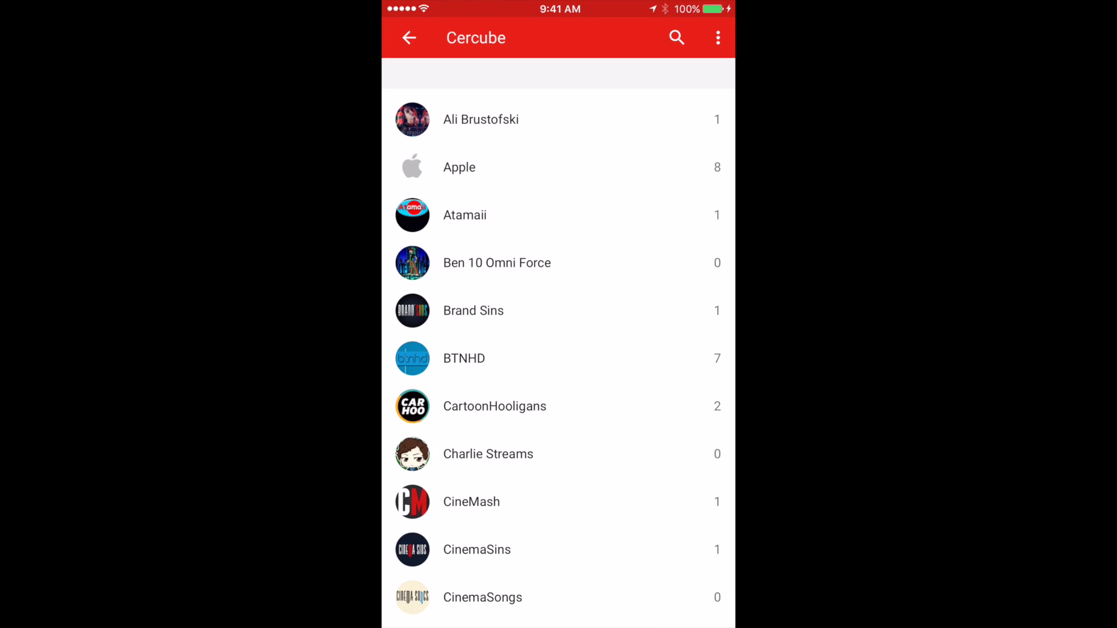
scroll(559, 350, "down", 1)
scroll(559, 349, "down", 3)
scroll(559, 349, "down", 3)
scroll(558, 349, "down", 5)
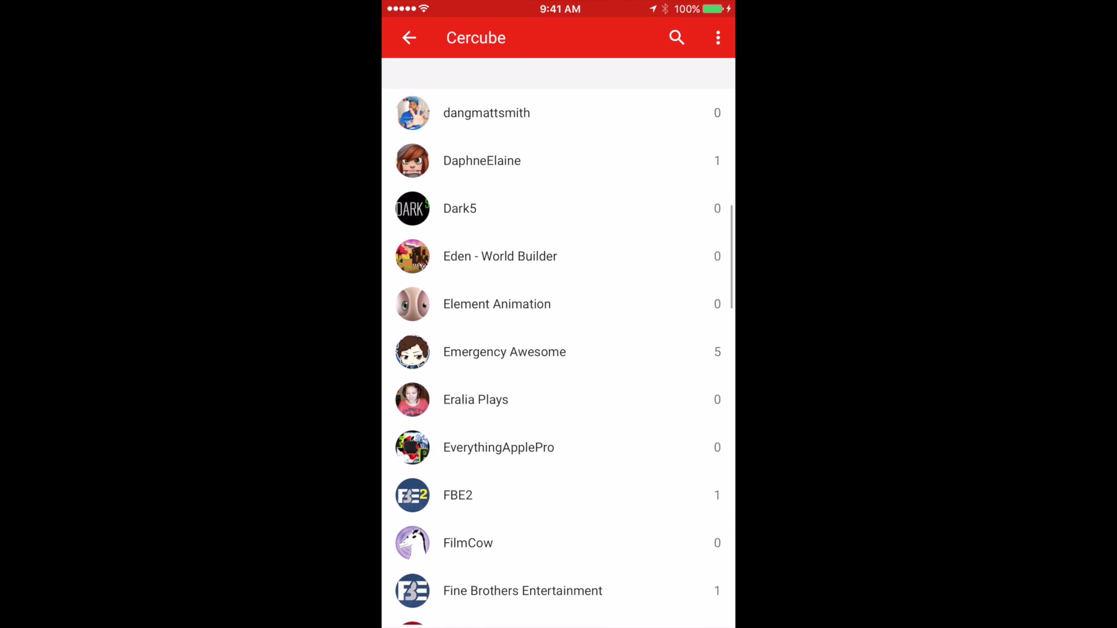
scroll(559, 349, "down", 5)
scroll(558, 349, "down", 3)
scroll(559, 349, "down", 4)
scroll(559, 349, "down", 4)
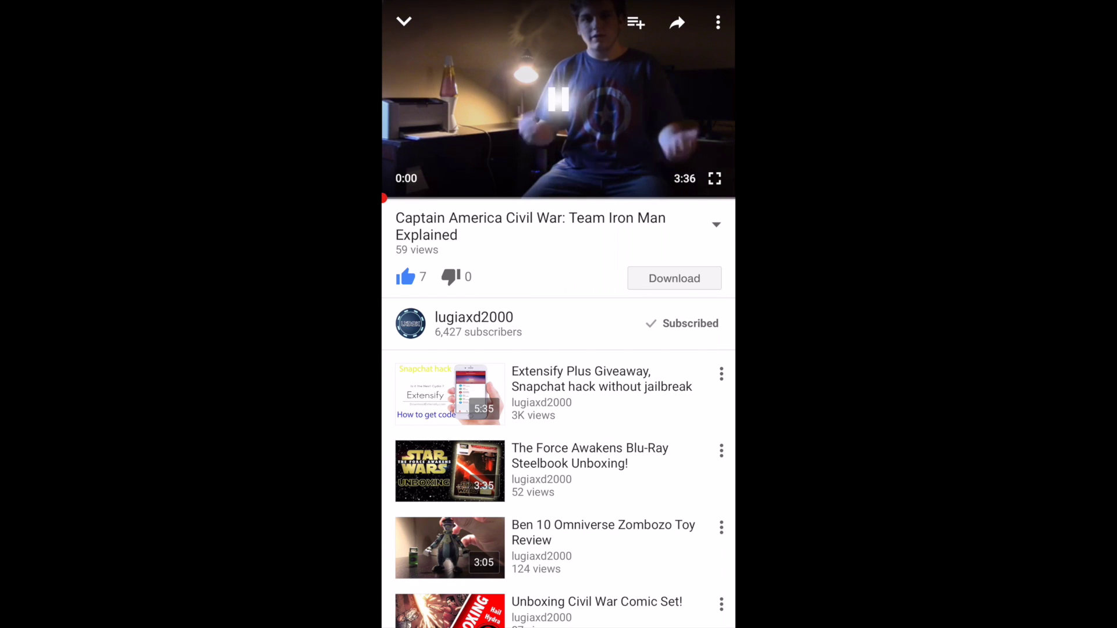
Set the Team Iron Man video's playback quality to 720p60.
left_click(717, 21)
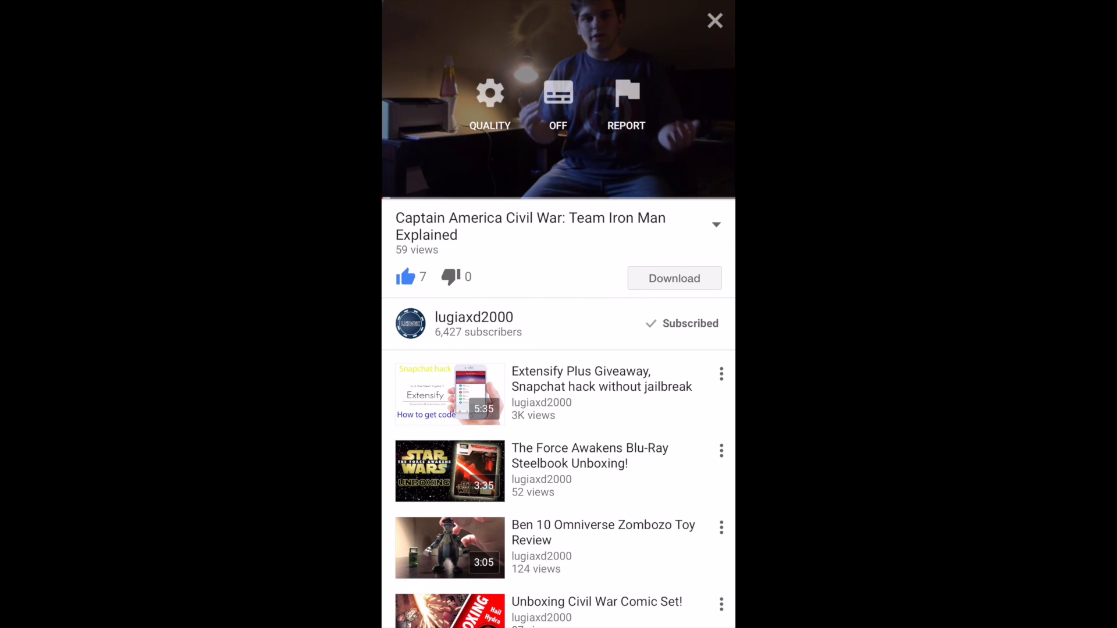
left_click(715, 19)
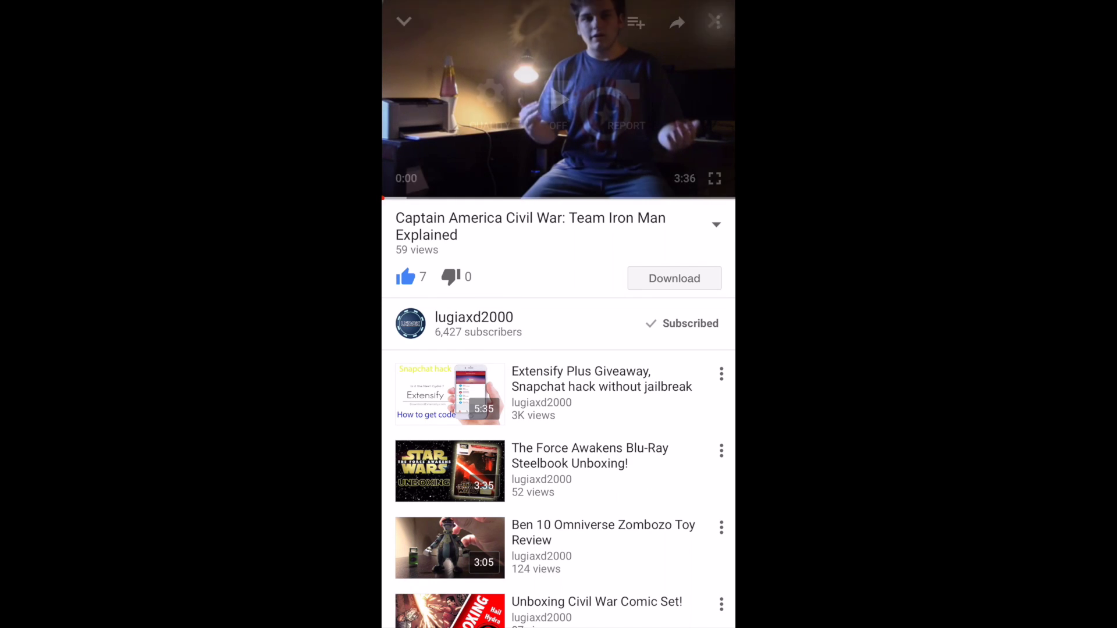
left_click(718, 22)
left_click(489, 94)
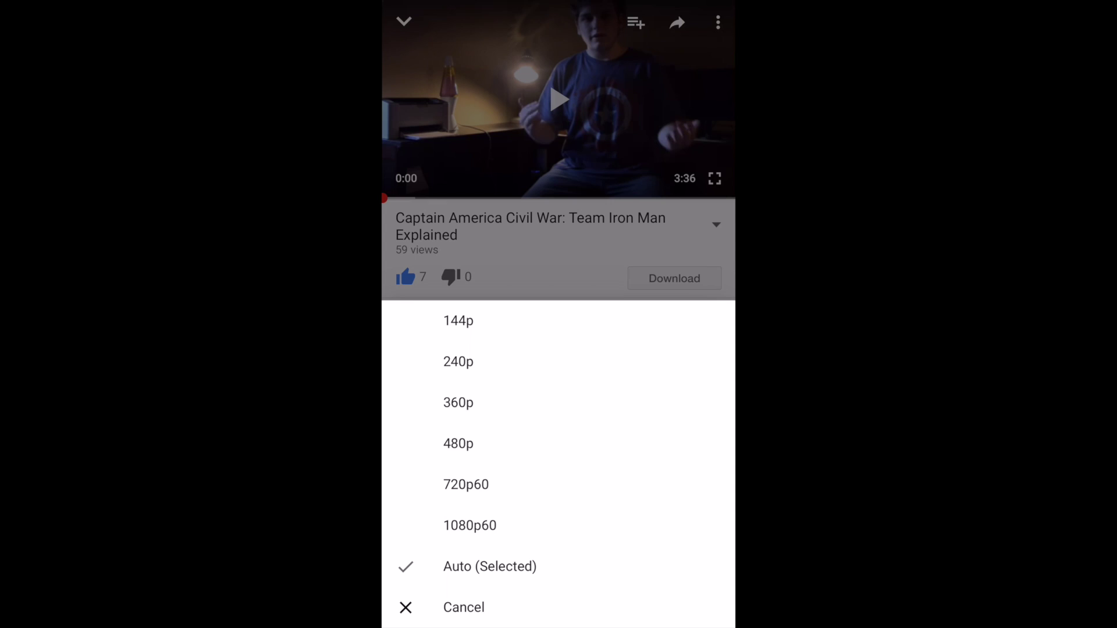
left_click(466, 485)
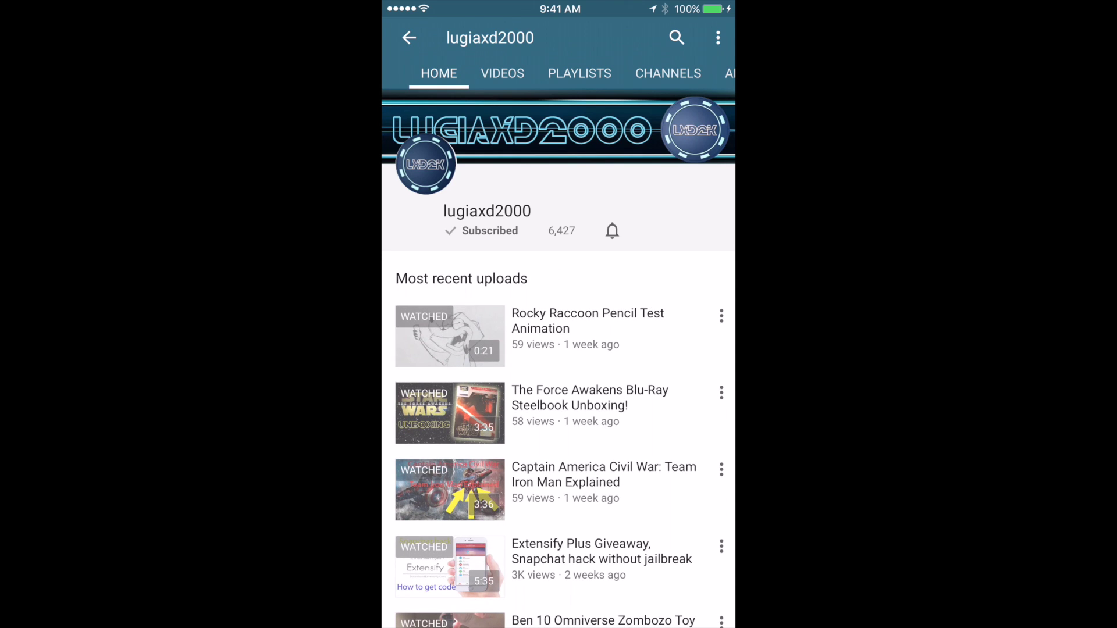
Try adding a lugiaxd2000 channel video to downloads, then return to Subscriptions.
left_click(721, 315)
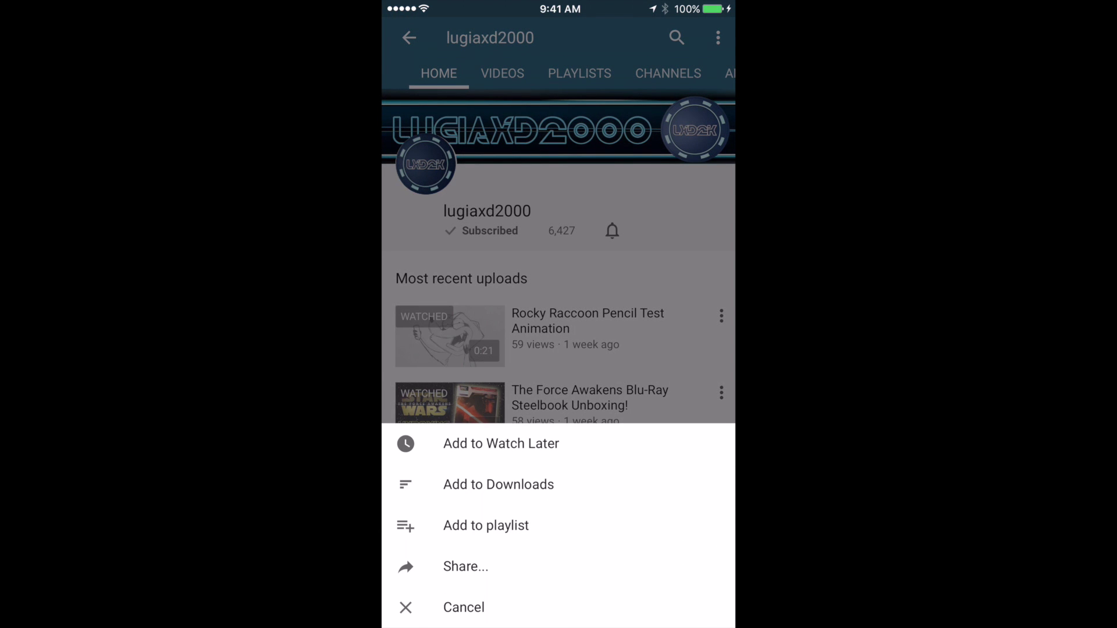
left_click(498, 484)
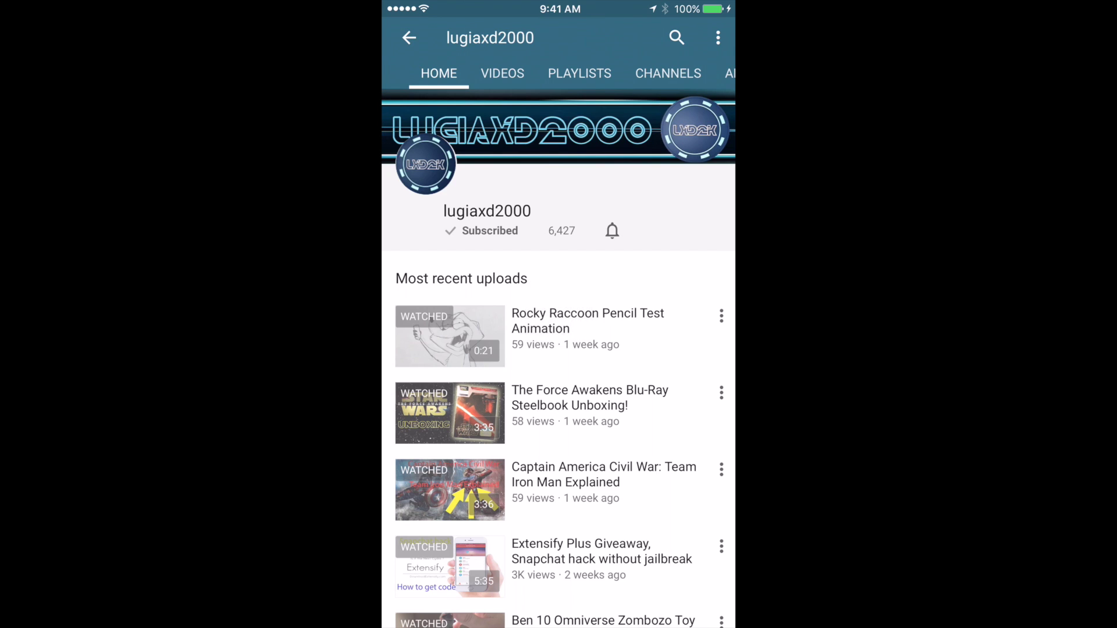
left_click(408, 37)
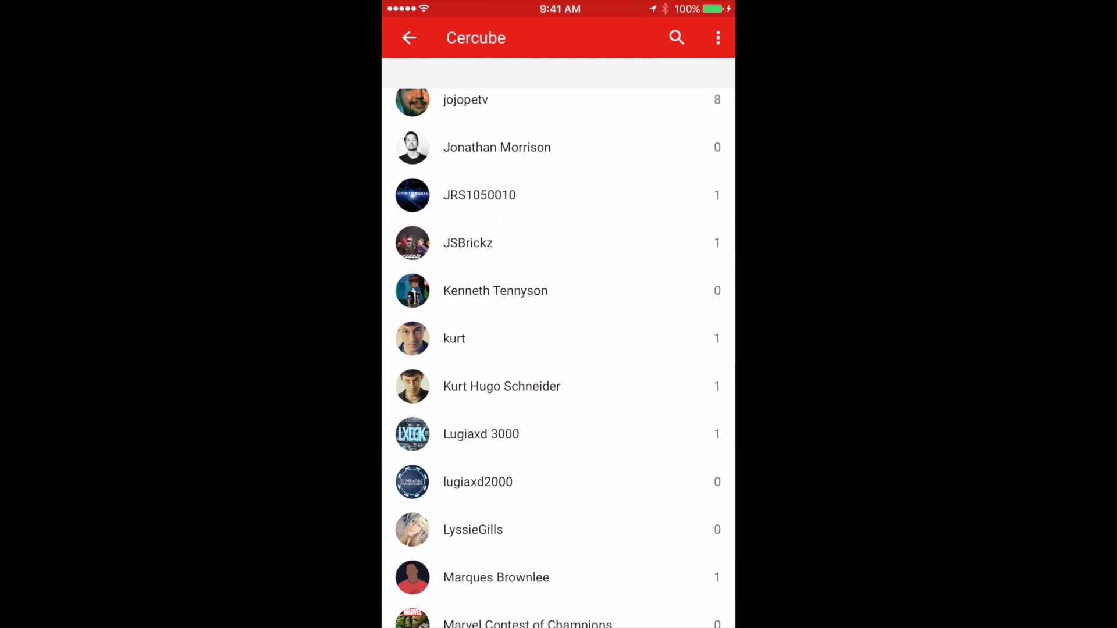
left_click(407, 36)
Check and refresh the empty Downloads tab, then swipe back to Subscriptions.
left_click(700, 73)
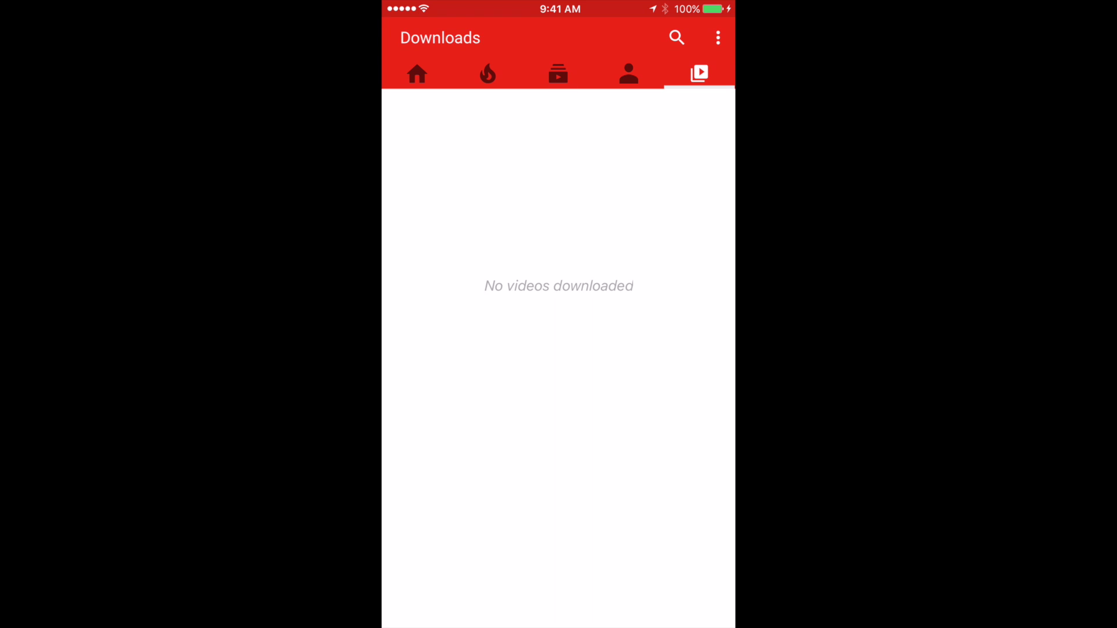
left_click_drag(559, 174, 559, 349)
left_click_drag(436, 349, 680, 349)
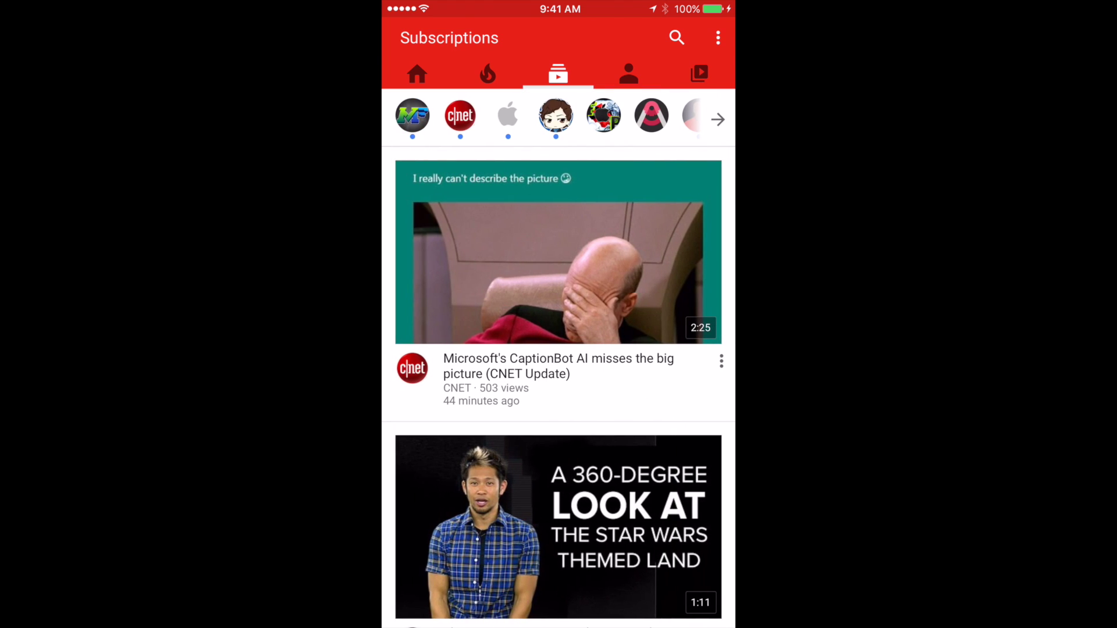
Add the CNET CaptionBot AI video to downloads and follow its progress in Downloads.
left_click(721, 360)
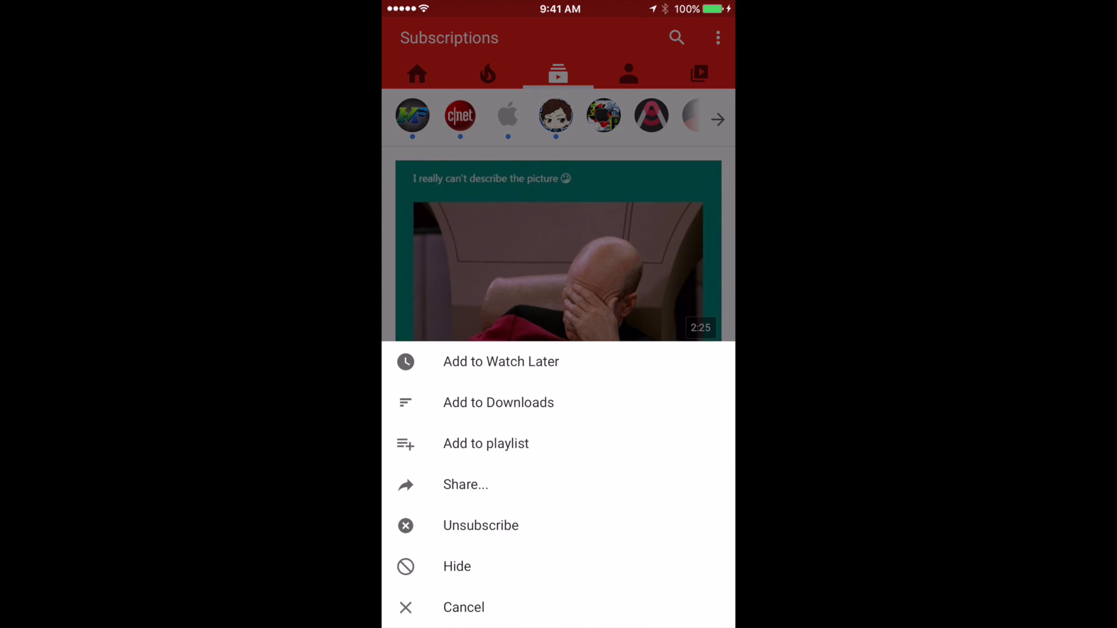
left_click(498, 402)
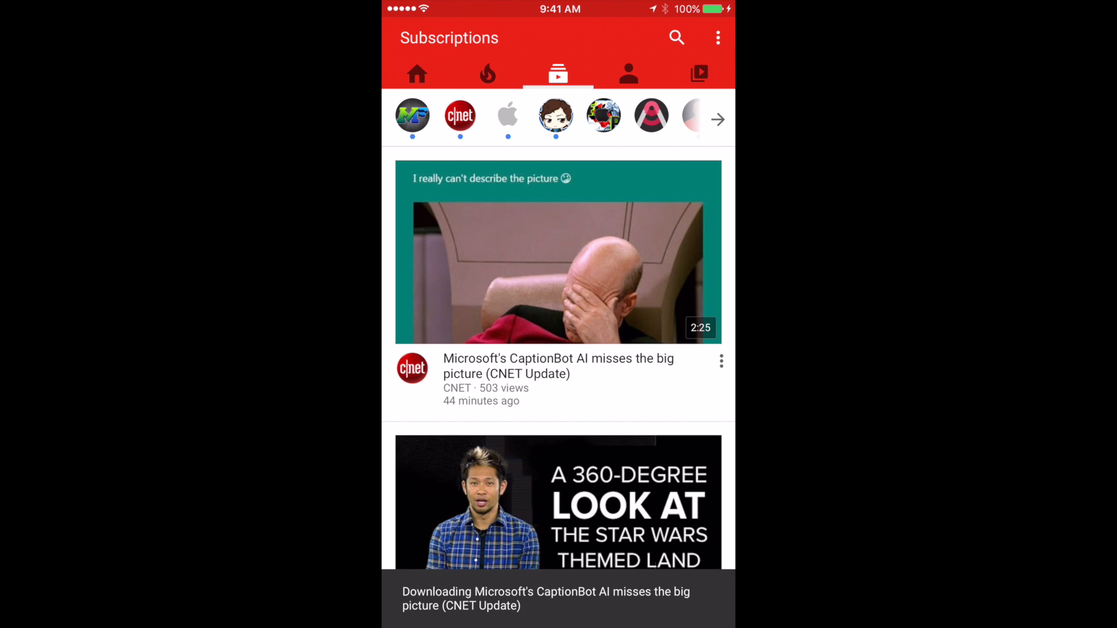
left_click(699, 74)
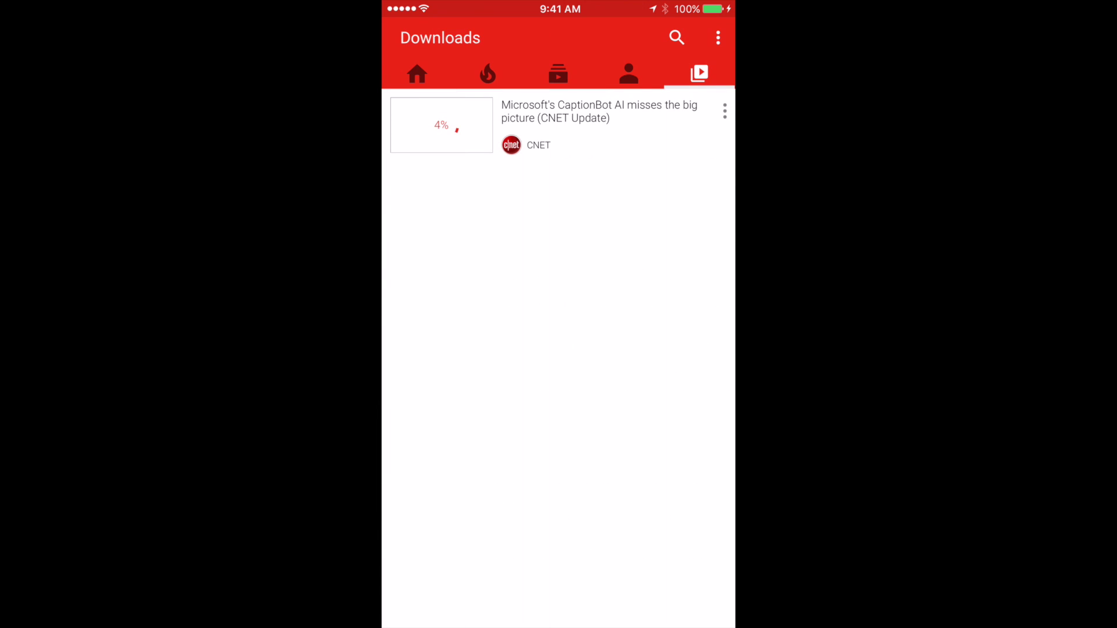